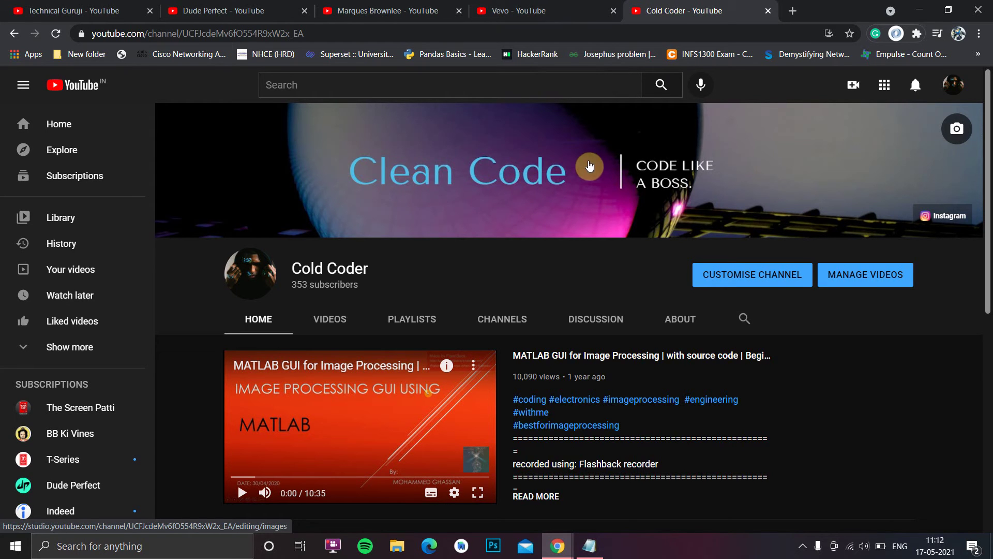
# - Compare the Vevo, Marques Brownlee and Dude Perfect YouTube channel banners across their browser tabs
pyautogui.click(519, 11)
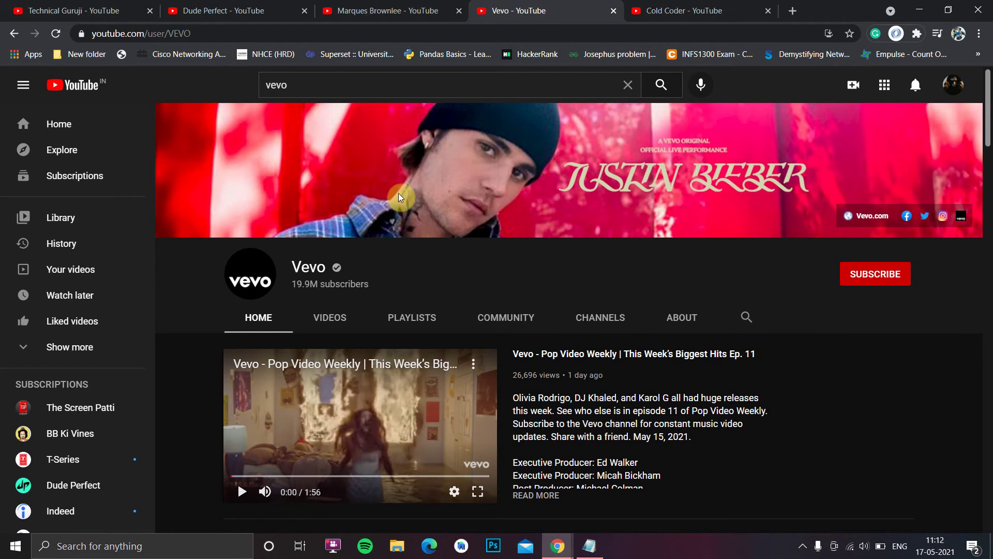
pyautogui.hotkey('ctrl', 'shift', 'Tab')
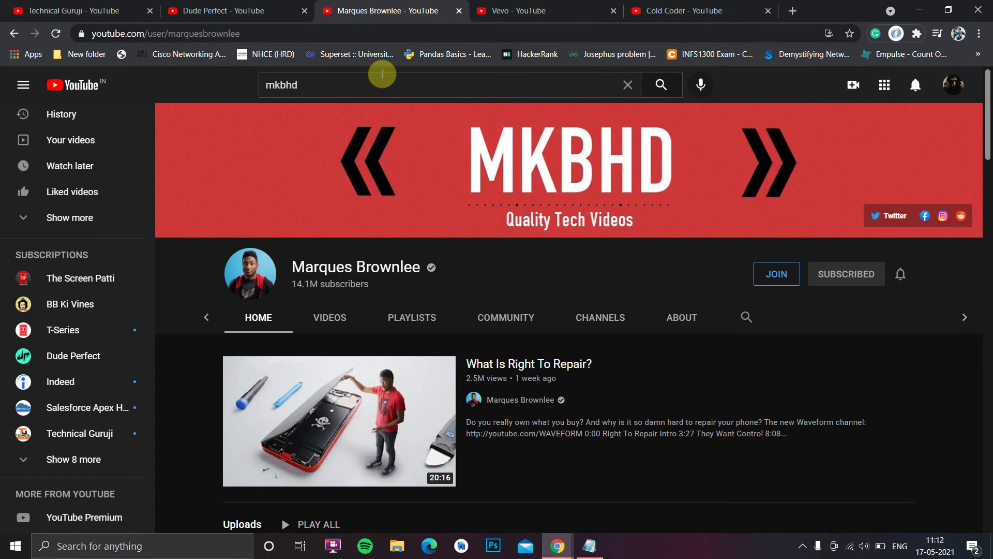
pyautogui.click(277, 11)
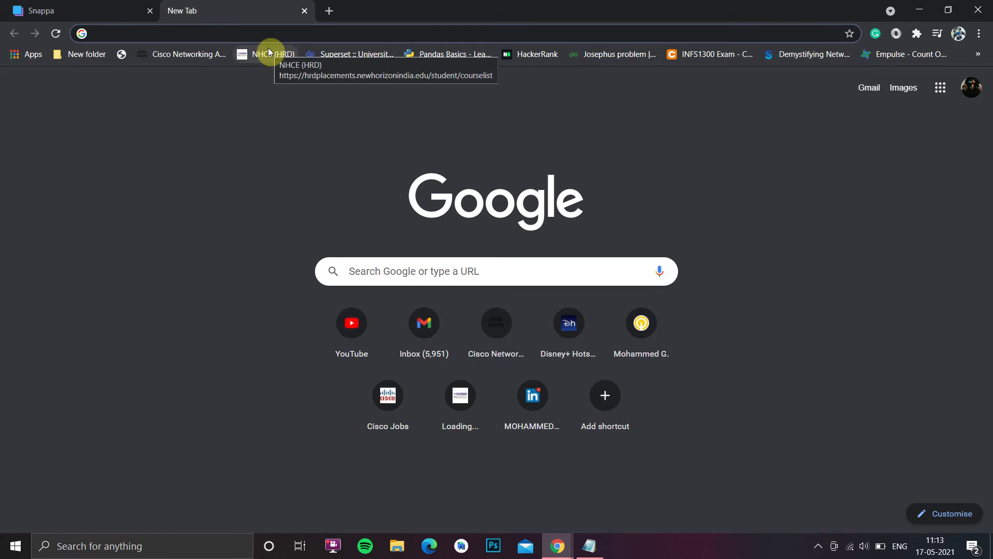
# - Search Google for 'snappa' and go to the Snappa graphic design website
pyautogui.write('snapp')
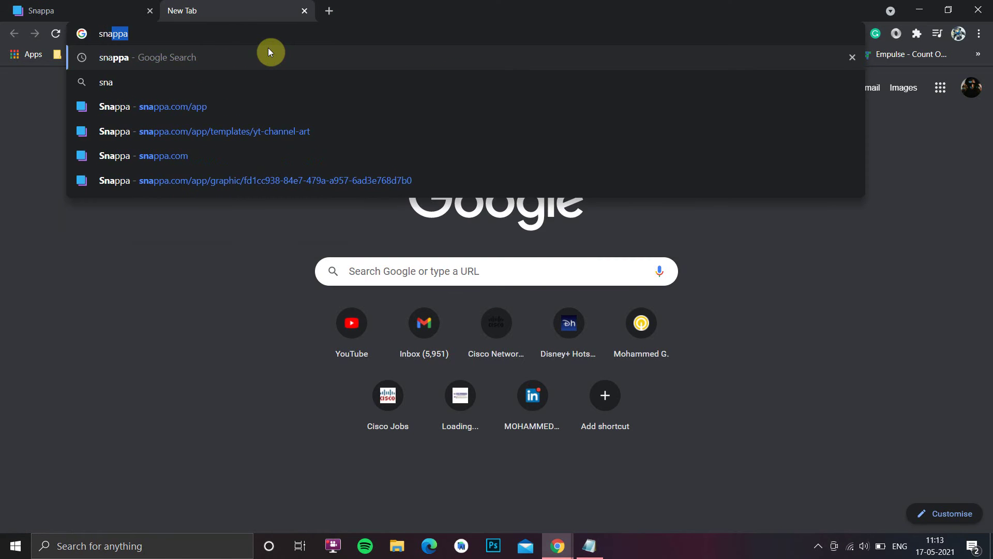
pyautogui.write('a')
pyautogui.press('Return')
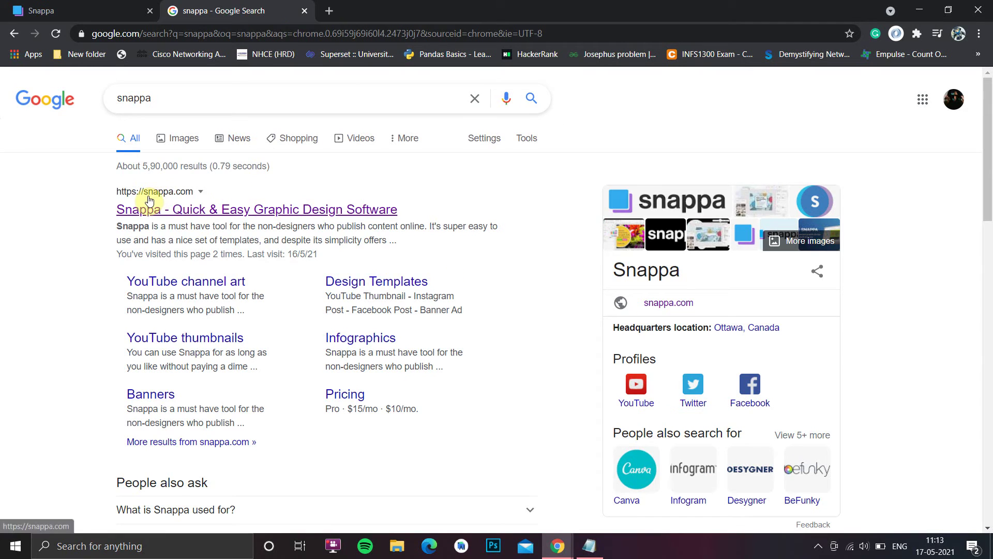
pyautogui.click(177, 212)
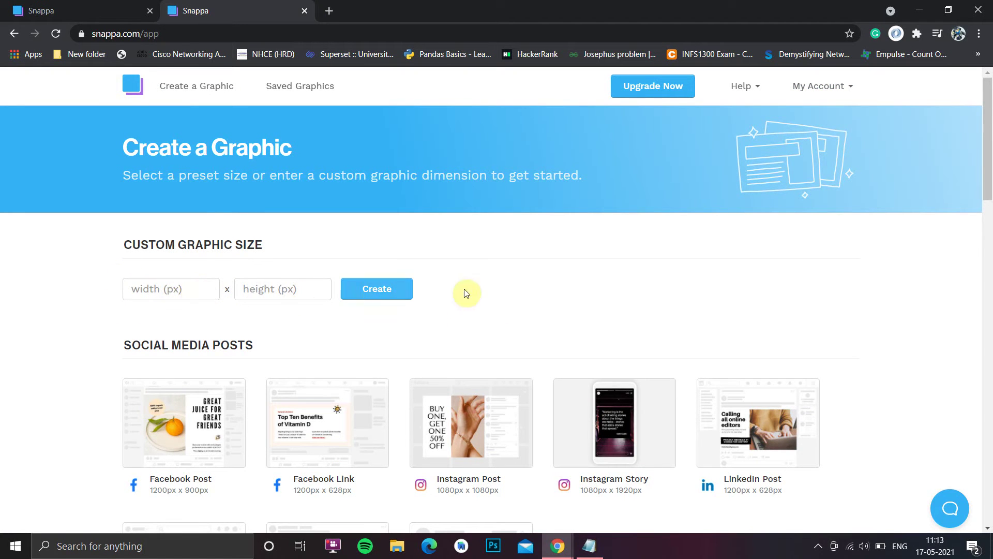
# - Pick the YouTube Channel Art size (2560px x 1440px) under Headers, Banners and Profile Pages
pyautogui.scroll(-3, 437, 444)
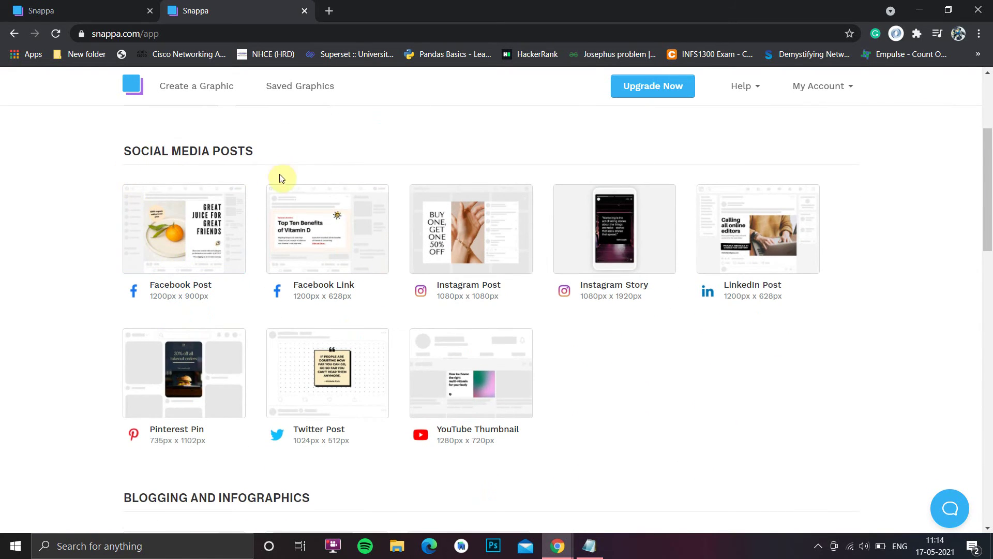
pyautogui.scroll(-7, 284, 177)
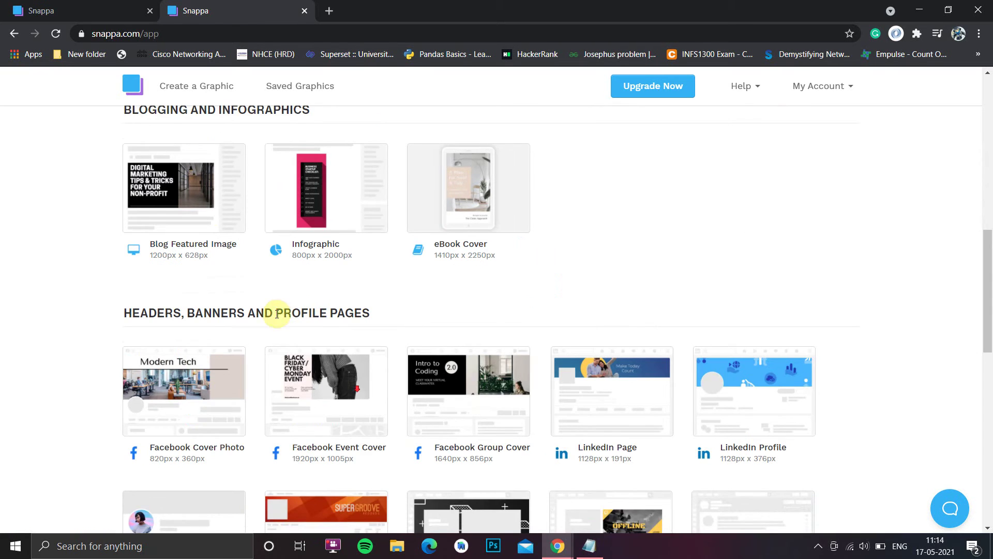
pyautogui.scroll(-1, 272, 312)
pyautogui.scroll(-2, 539, 317)
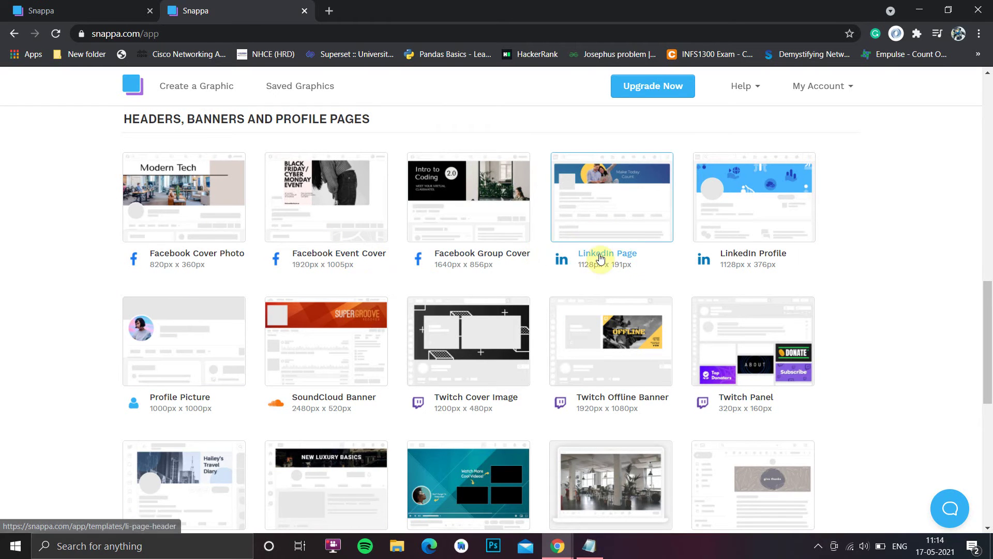
pyautogui.scroll(-2, 347, 277)
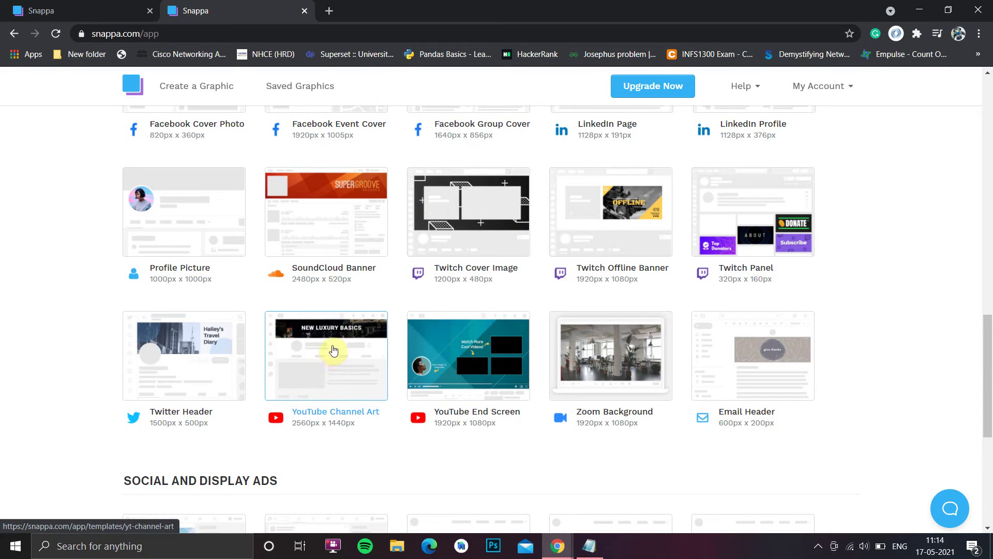
pyautogui.click(328, 383)
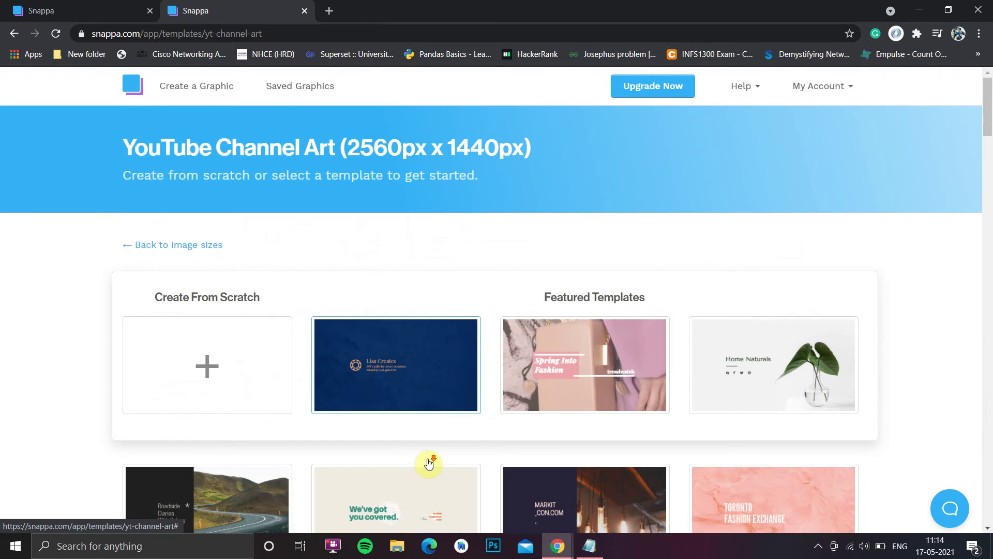
# - Start a new design from the goodnight mattress YouTube channel-art template
pyautogui.scroll(-3, 268, 313)
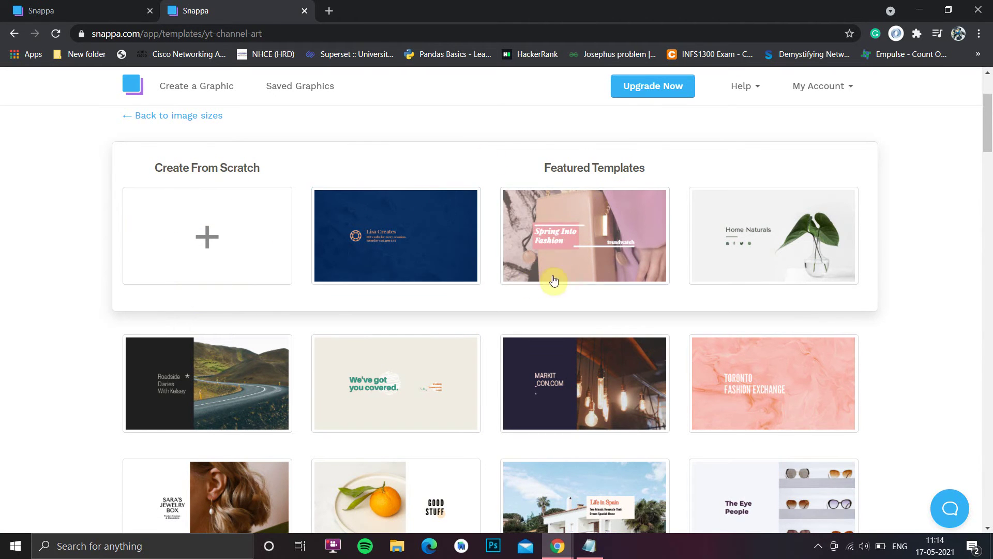
pyautogui.scroll(-1, 712, 342)
pyautogui.scroll(-2, 417, 270)
pyautogui.scroll(-1, 328, 282)
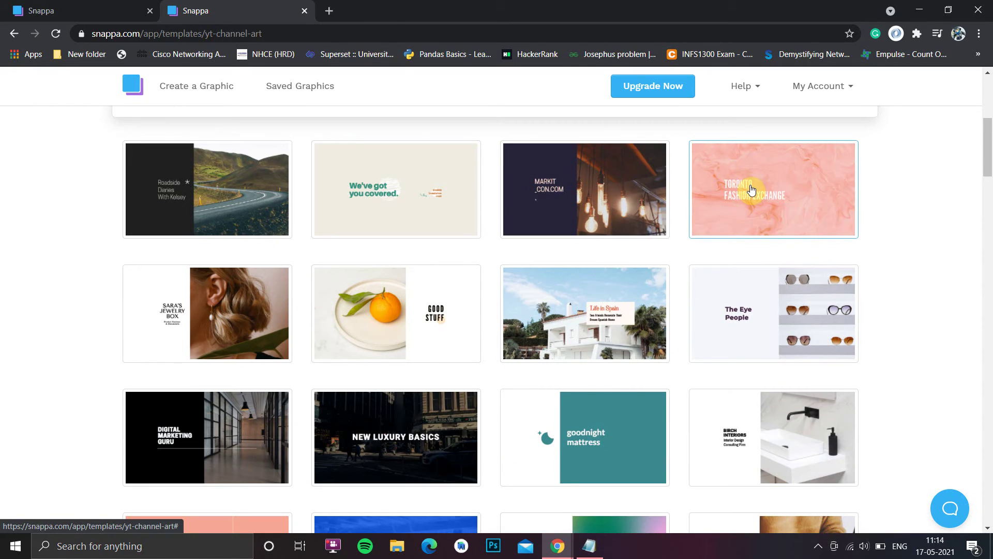
pyautogui.click(744, 516)
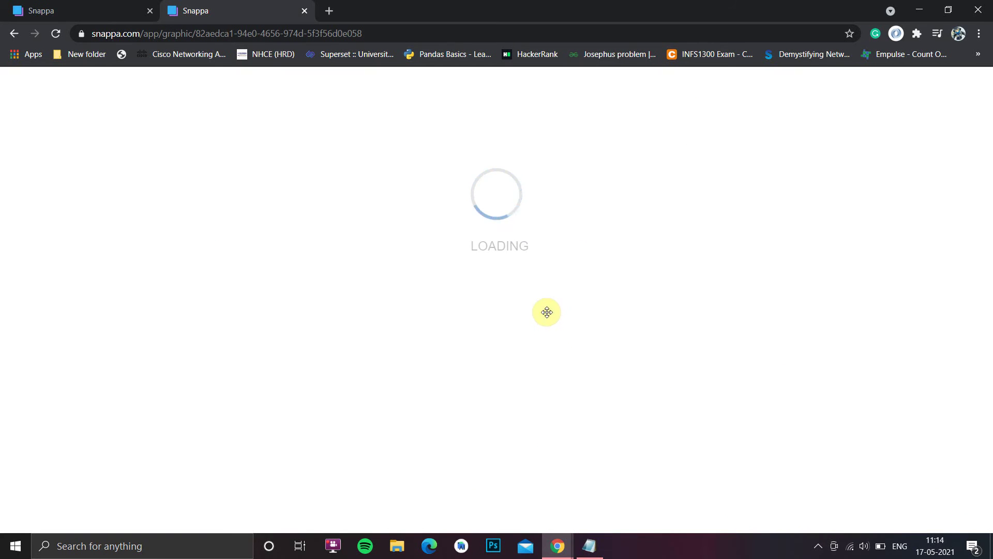
# - Toggle the safe-zone guides on the canvas and bring up the background image options
pyautogui.scroll(-1, 525, 284)
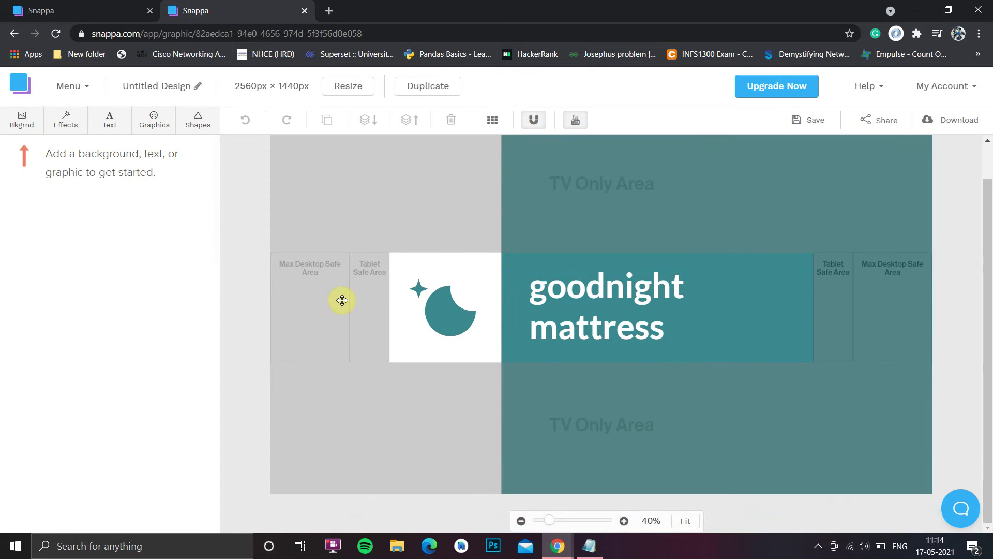
pyautogui.click(575, 120)
pyautogui.click(575, 120)
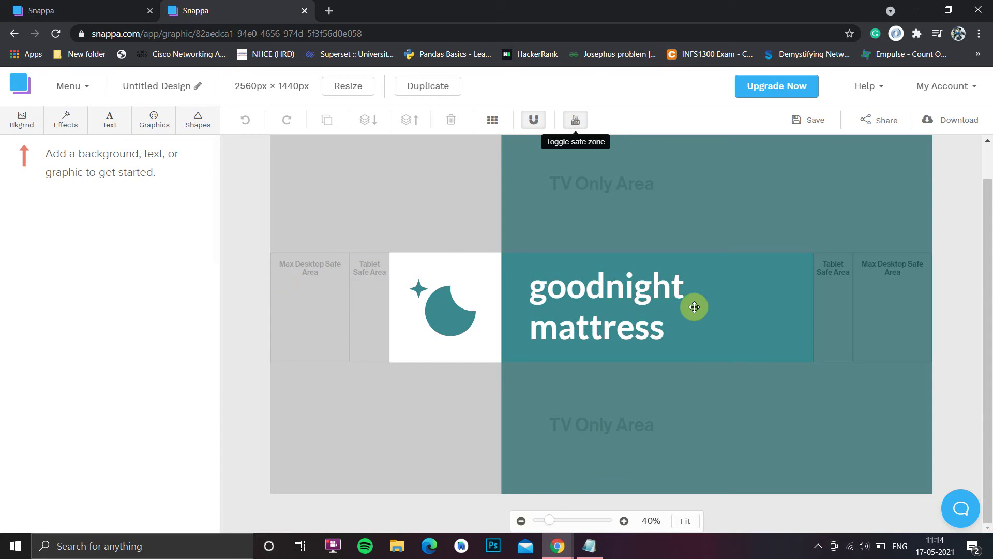
pyautogui.scroll(1, 697, 304)
pyautogui.scroll(-1, 672, 282)
pyautogui.scroll(1, 839, 351)
pyautogui.scroll(-1, 386, 191)
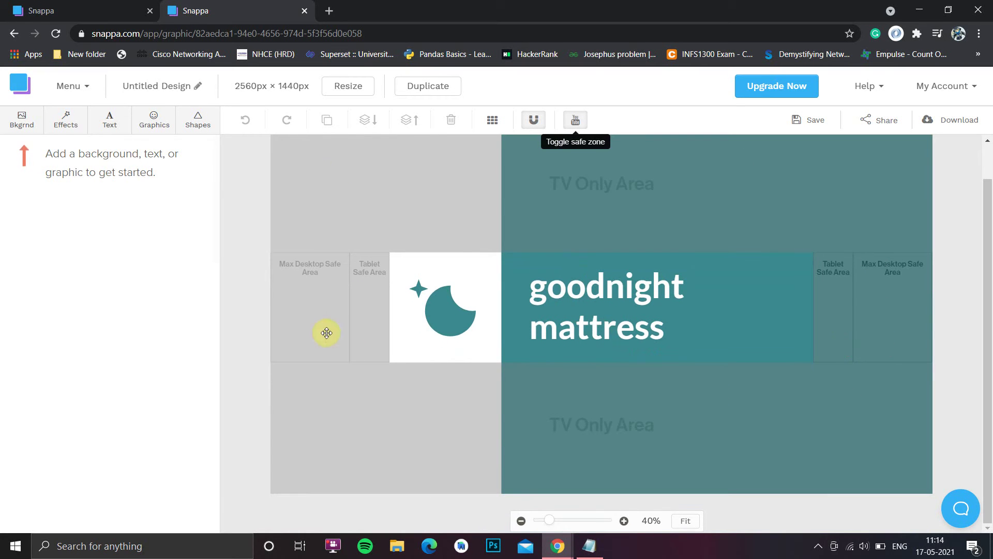
pyautogui.click(577, 120)
pyautogui.click(24, 127)
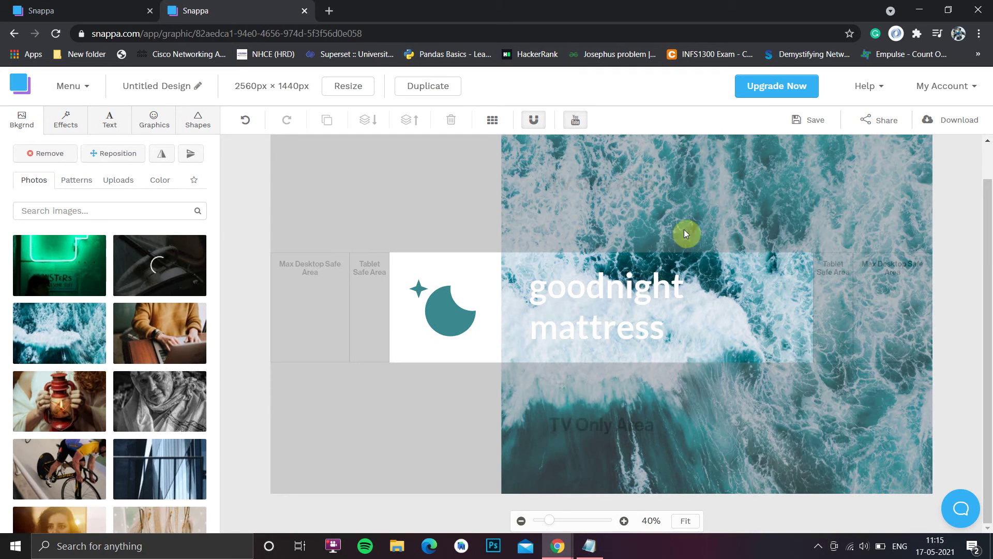
# - Select the goodnight mattress headline over the new stock-photo background to edit it
pyautogui.click(659, 284)
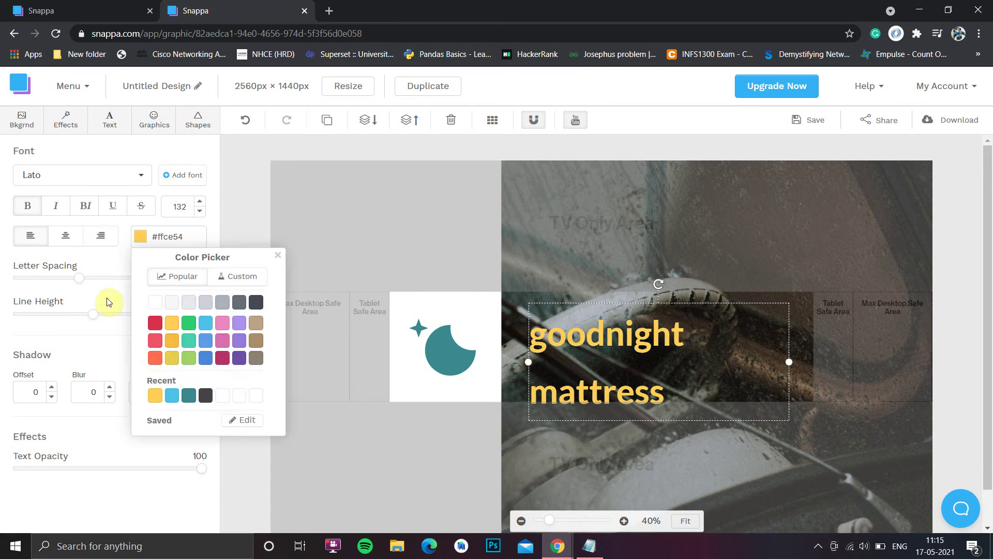
# - Colour the title yellow (#ffce54), then start and cancel an image upload for the moon graphic
pyautogui.click(106, 302)
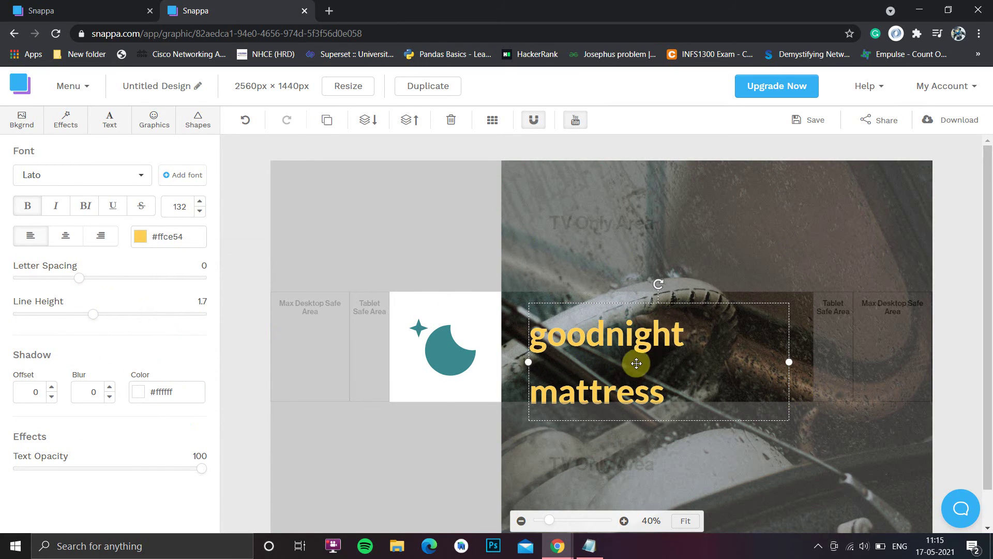
pyautogui.click(568, 458)
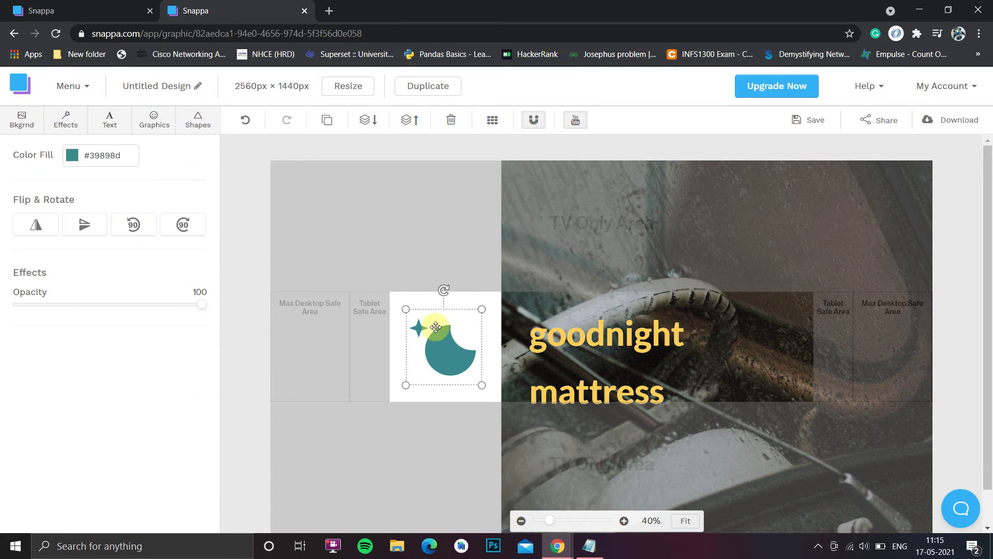
pyautogui.click(154, 121)
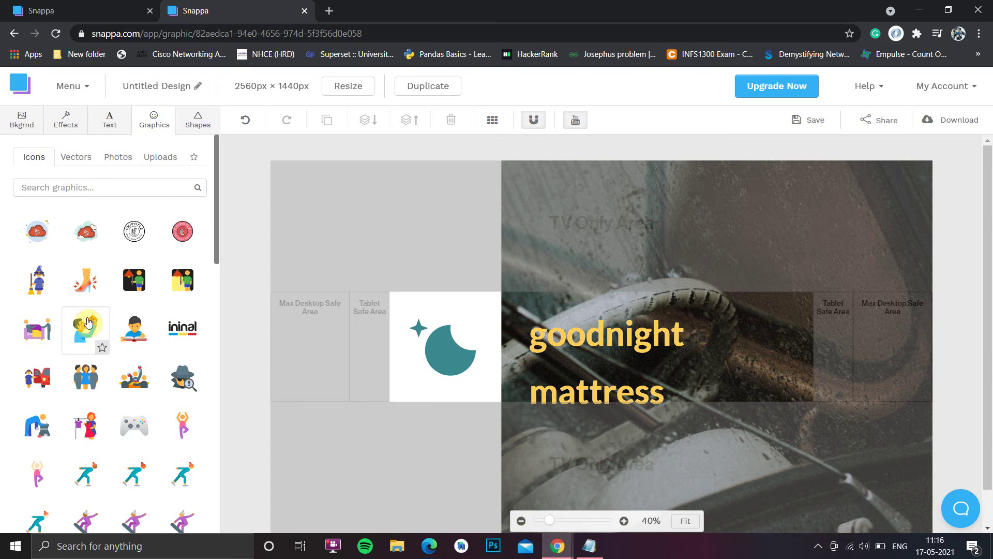
pyautogui.click(161, 157)
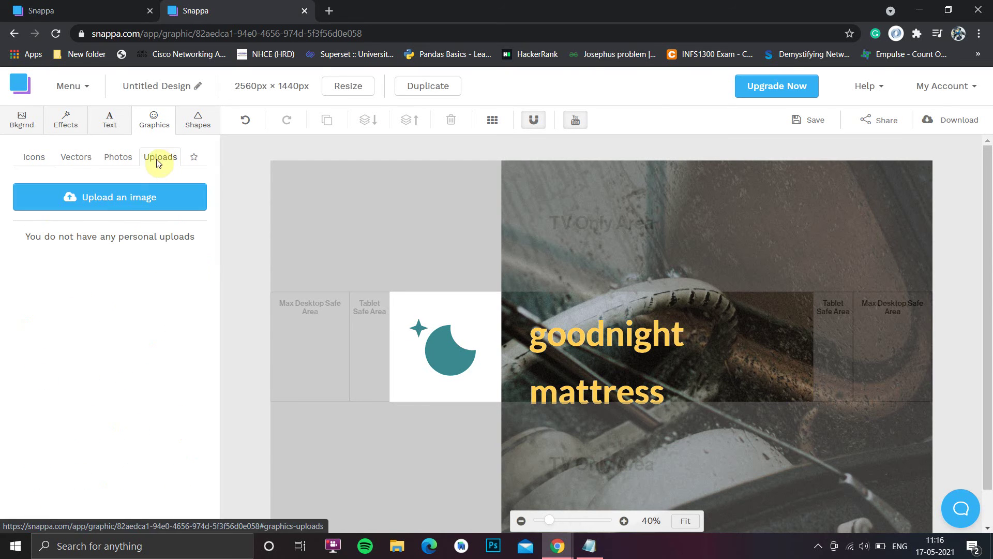
pyautogui.click(128, 207)
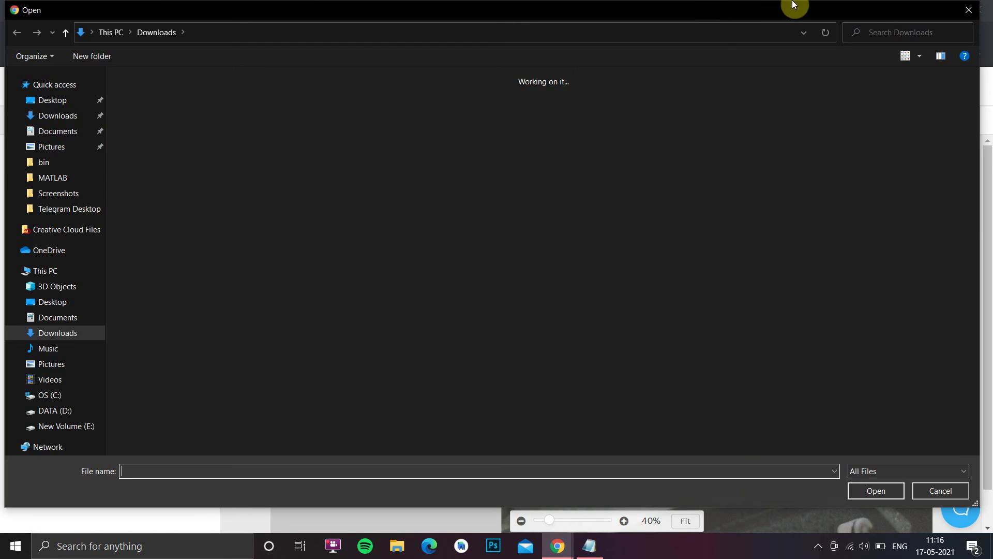
pyautogui.click(968, 10)
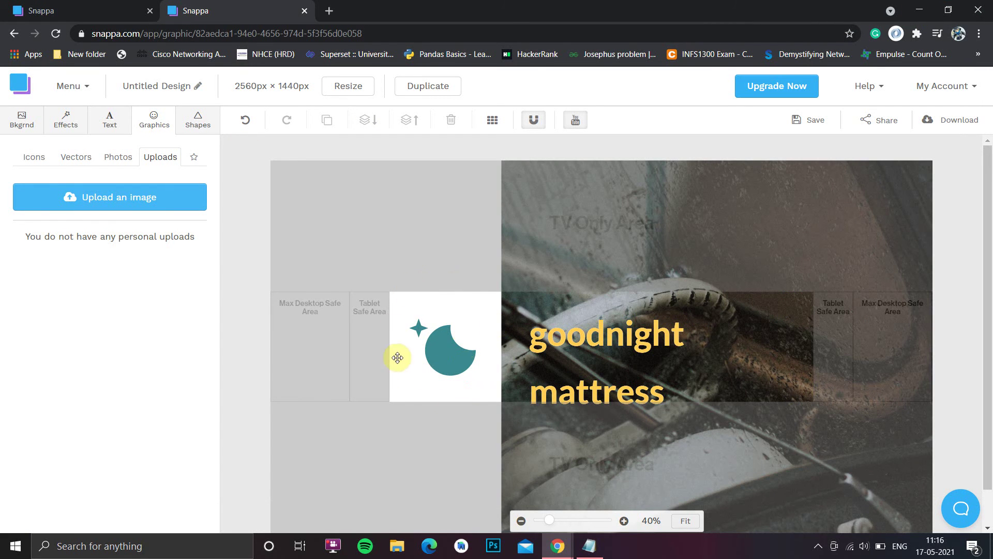
# - Change the goodnight mattress title font to Kaushan Script
pyautogui.click(106, 128)
pyautogui.click(612, 346)
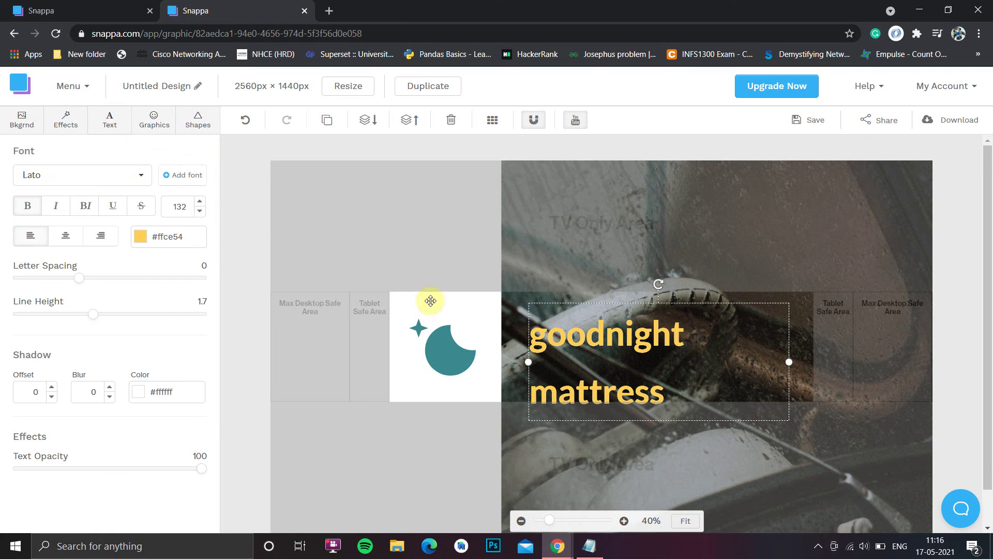
pyautogui.click(138, 177)
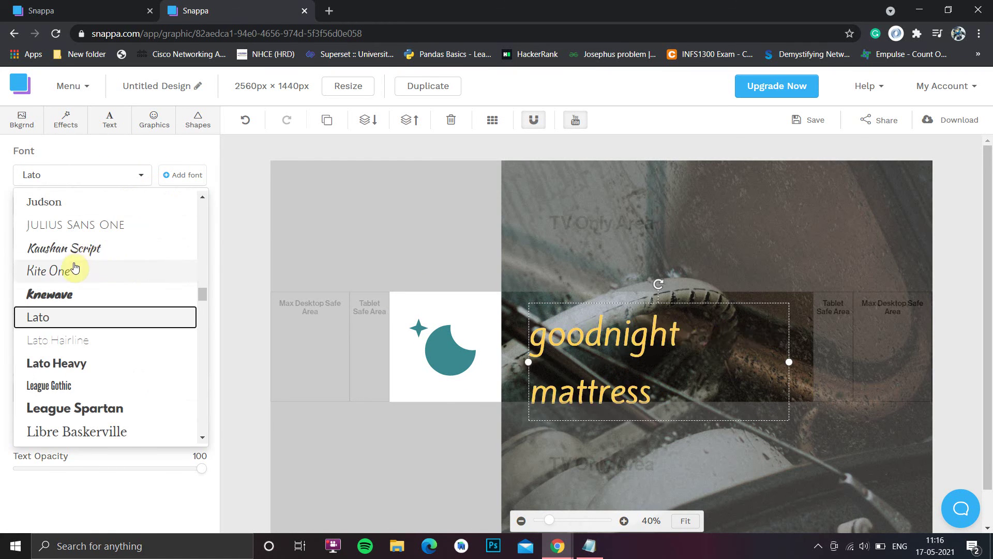
pyautogui.click(80, 247)
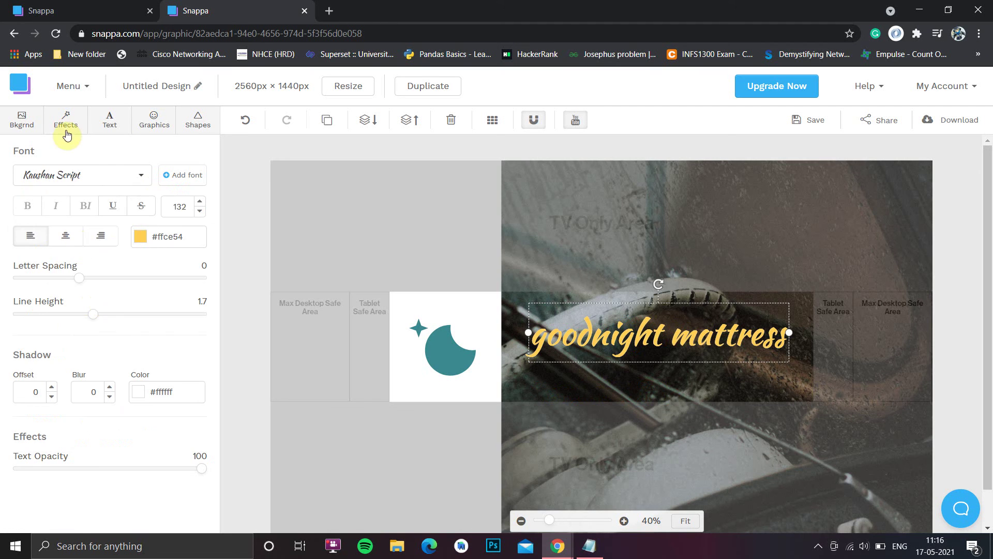
pyautogui.click(85, 165)
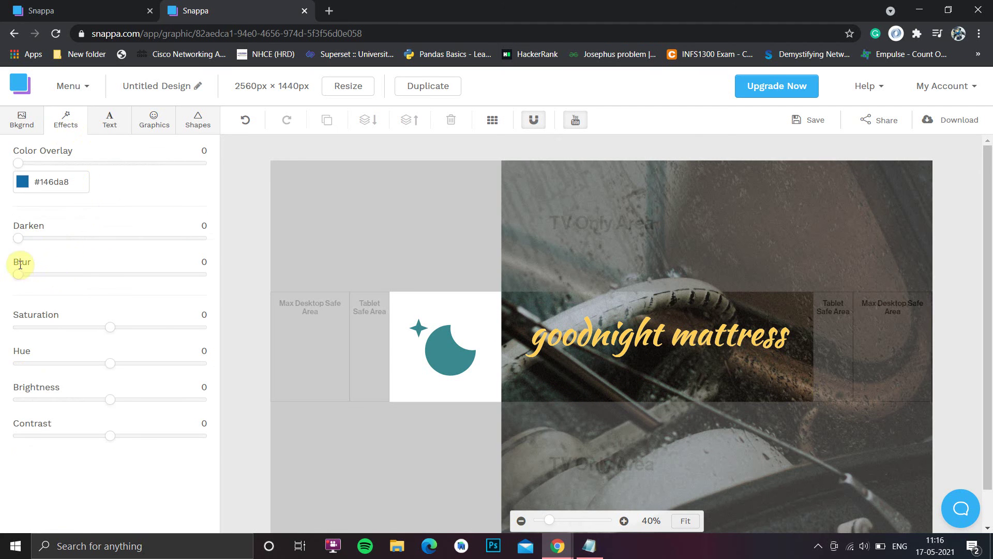
# - Blur the background photo to 41 and darken it to 42
pyautogui.moveTo(18, 275); pyautogui.dragTo(95, 278)
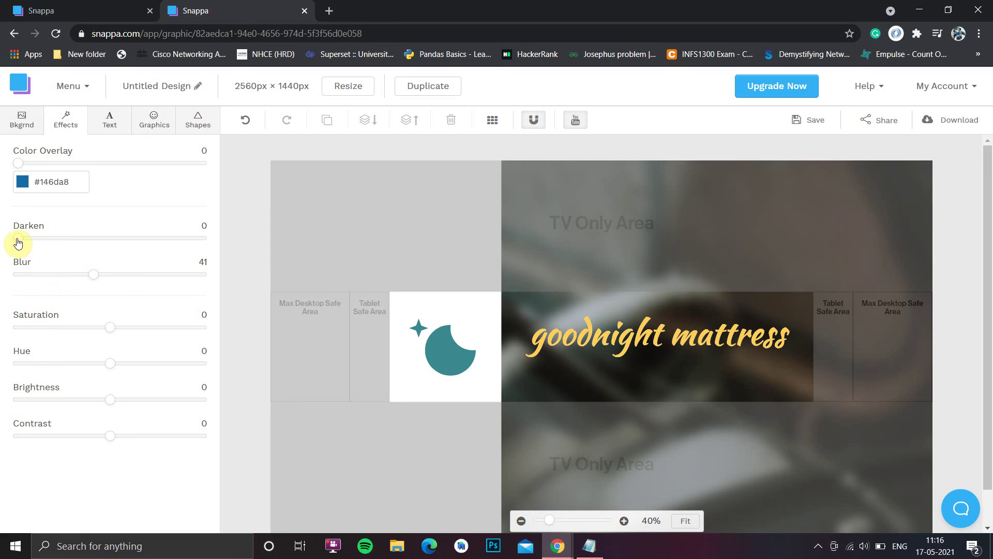
pyautogui.moveTo(18, 238); pyautogui.dragTo(121, 305)
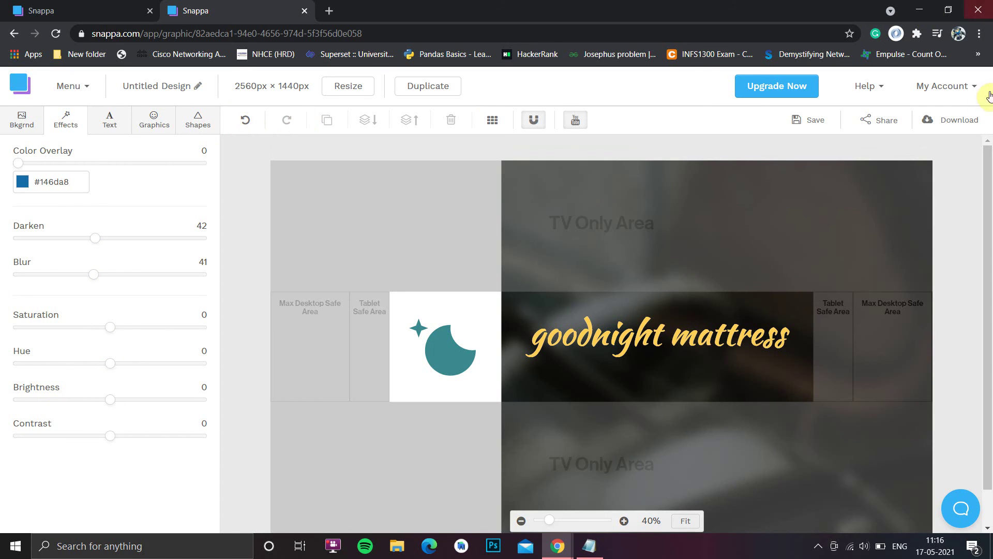
pyautogui.click(949, 119)
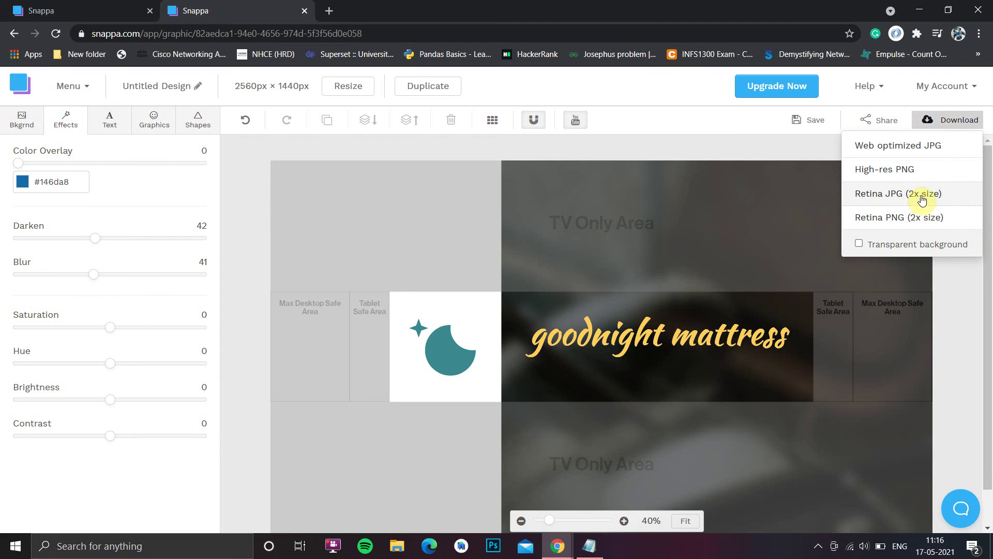
# - Download the design as a transparent high-res PNG and open Untitled Design (2).png
pyautogui.click(859, 243)
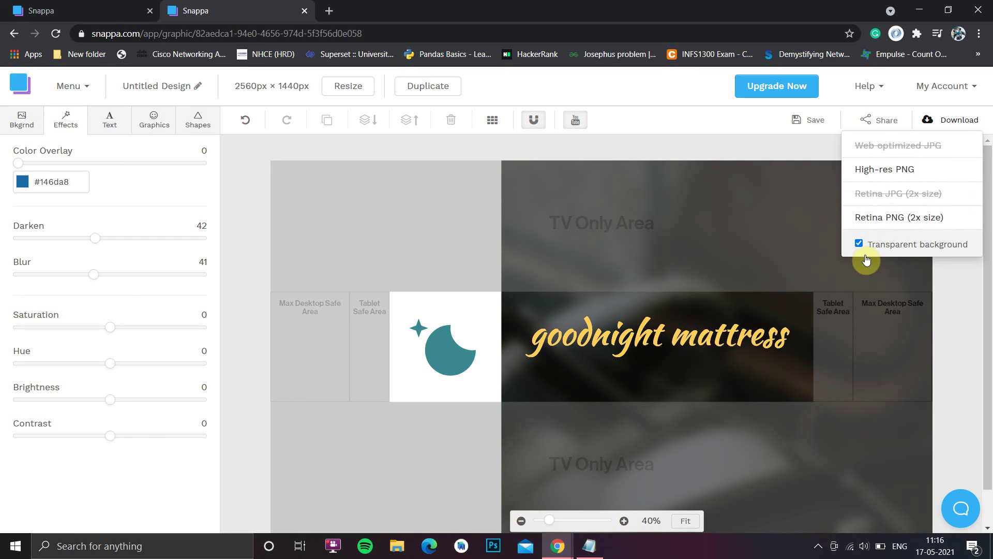
pyautogui.click(884, 175)
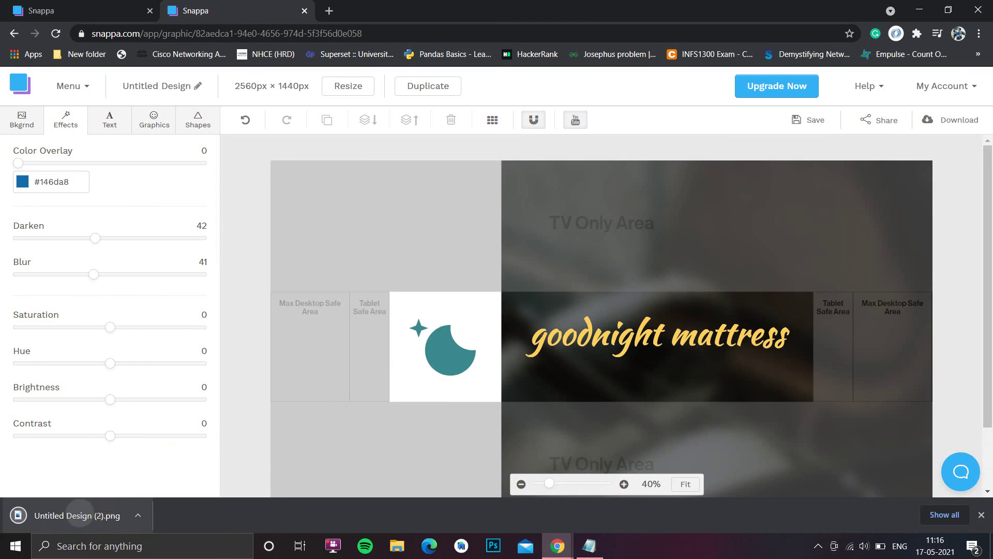
pyautogui.click(79, 515)
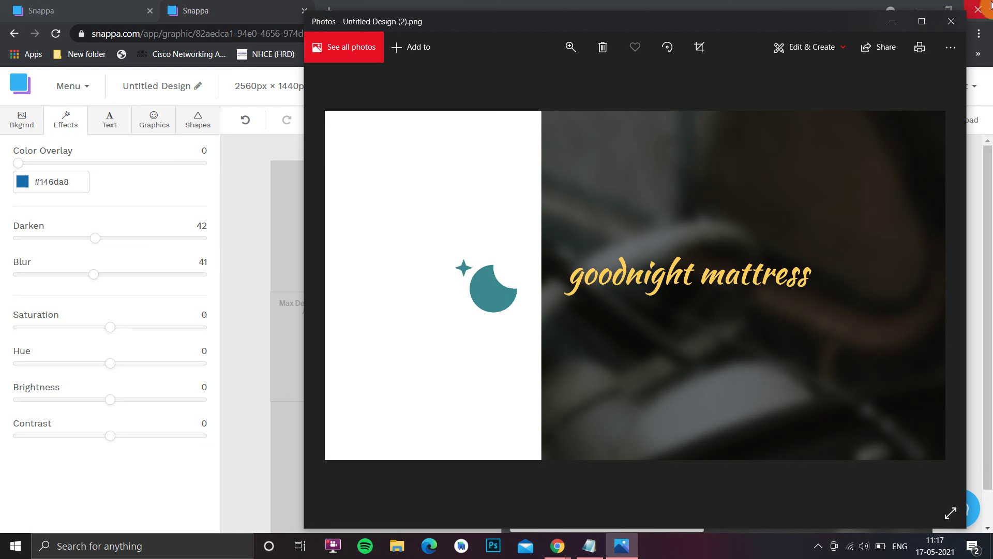
# - Close the Photos viewer after checking the downloaded banner PNG
pyautogui.click(964, 24)
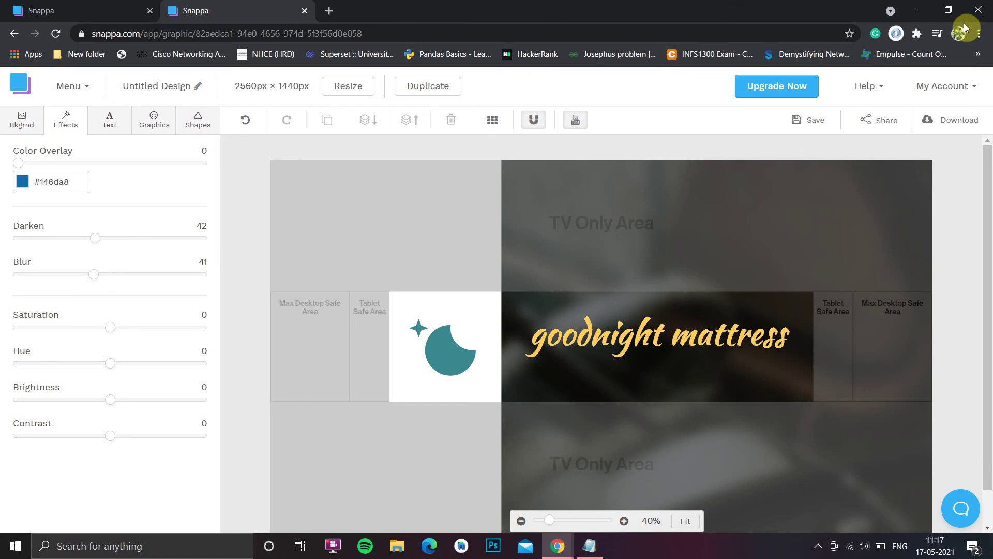